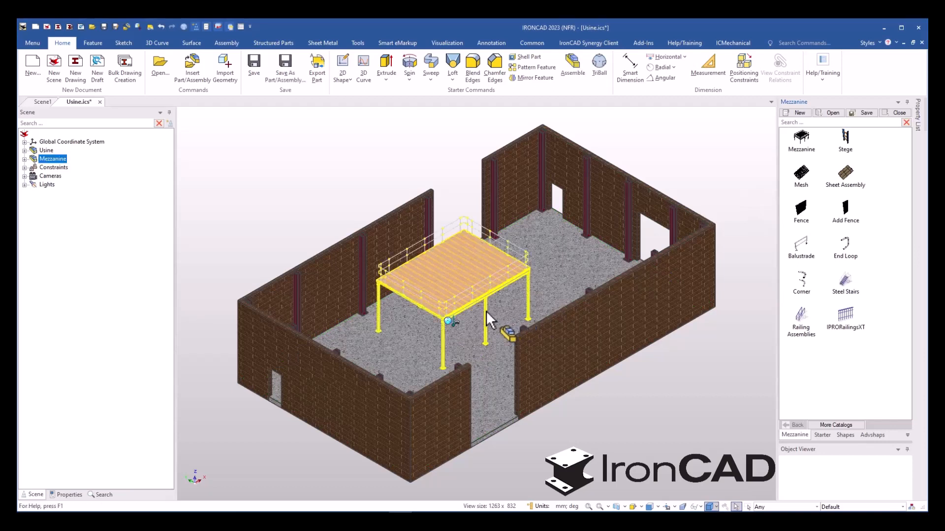
Step: Resize the mezzanine to fit the building's far corner, with sides of about 4470 mm and 7615 mm
left_click(487, 311)
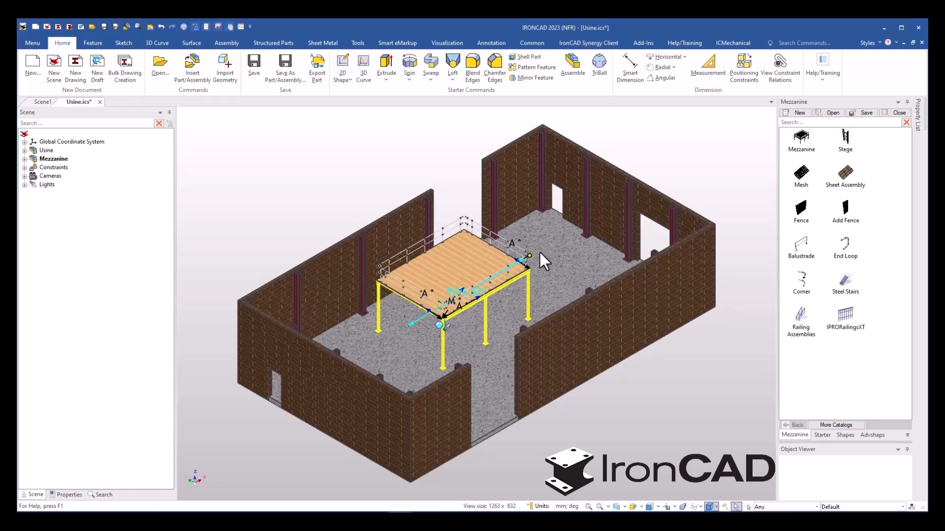
left_click_drag(584, 216, 584, 216)
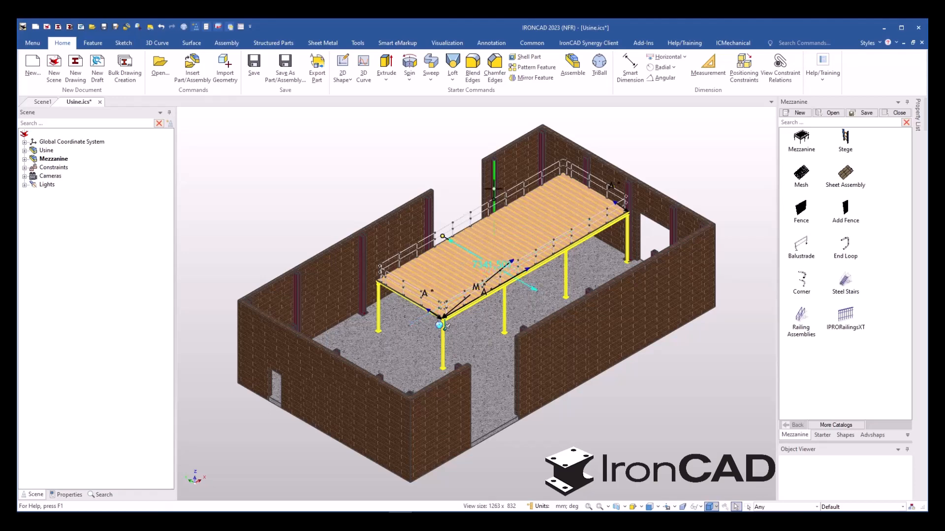
left_click_drag(494, 189, 493, 189)
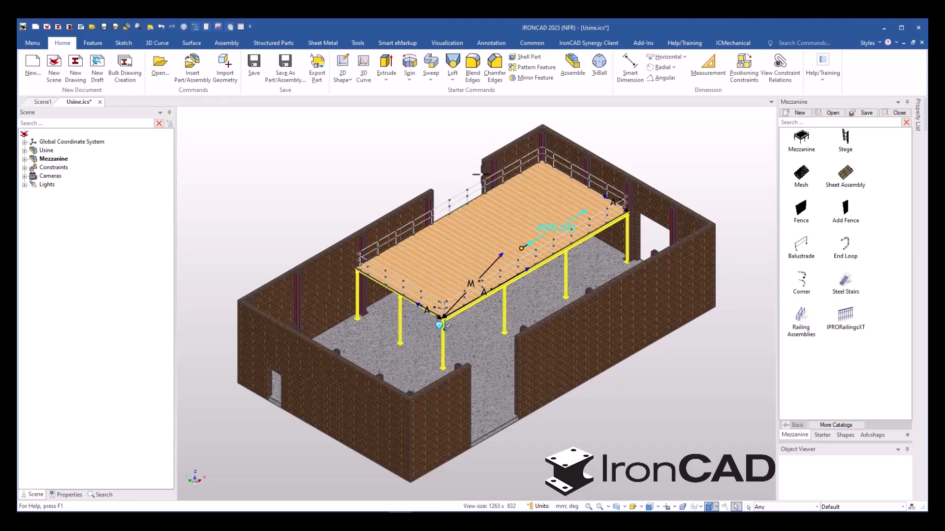
left_click_drag(482, 174, 482, 174)
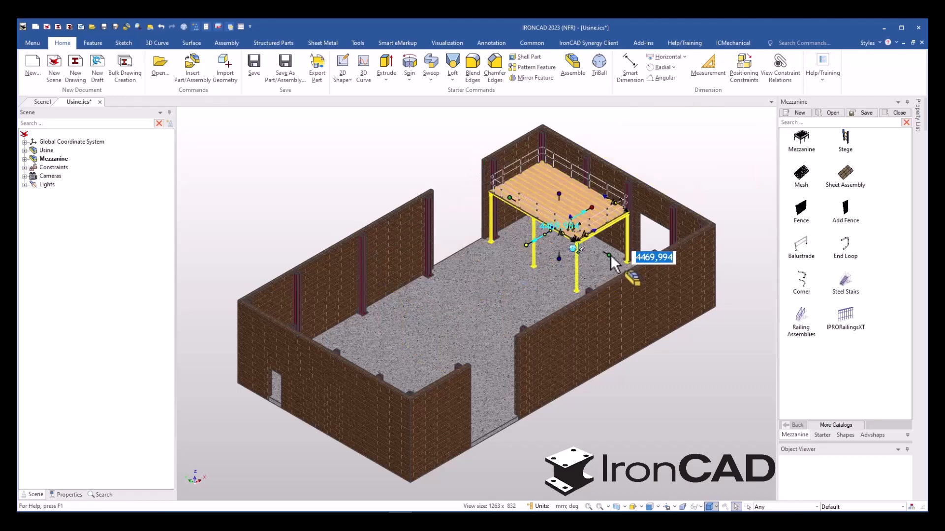
left_click_drag(621, 254, 638, 236)
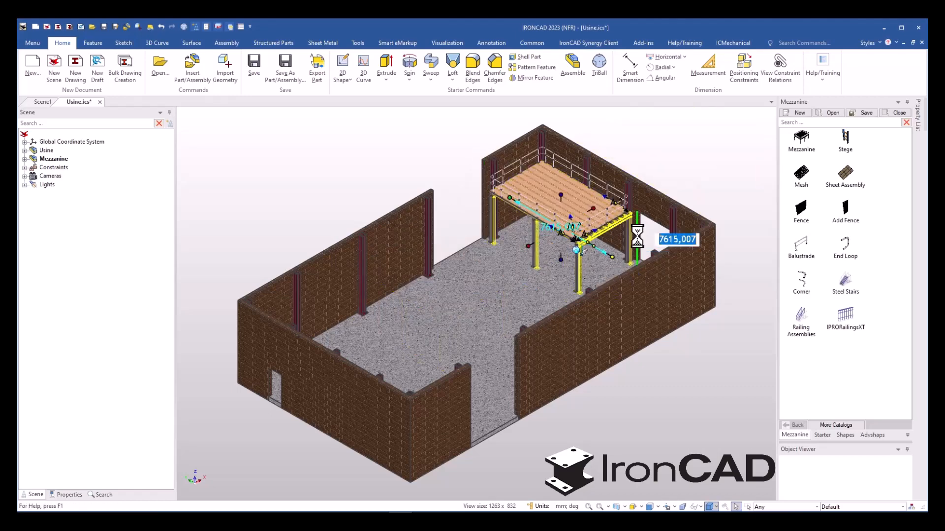
left_click(713, 155)
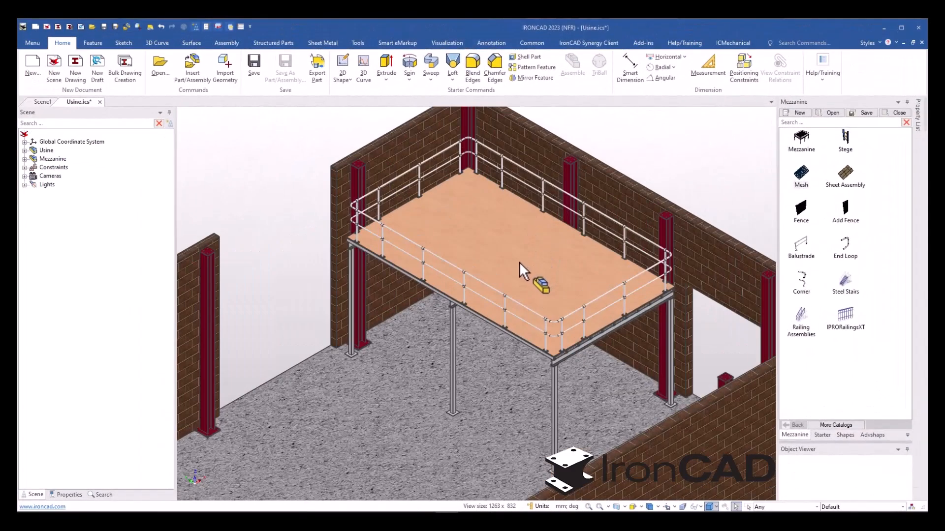
Step: Delete the guardrails and the floor panel from the mezzanine
left_click(495, 289)
left_click(495, 288)
key("Delete")
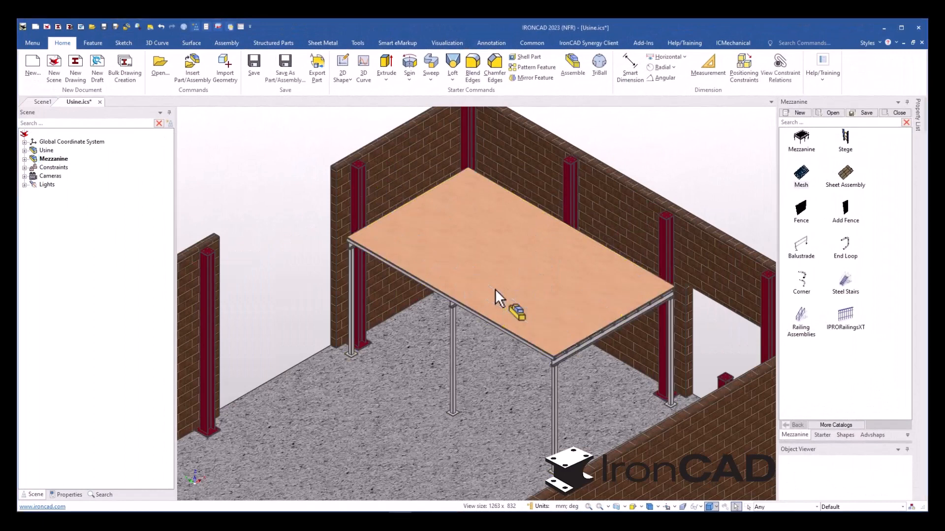
left_click(495, 288)
left_click(503, 282)
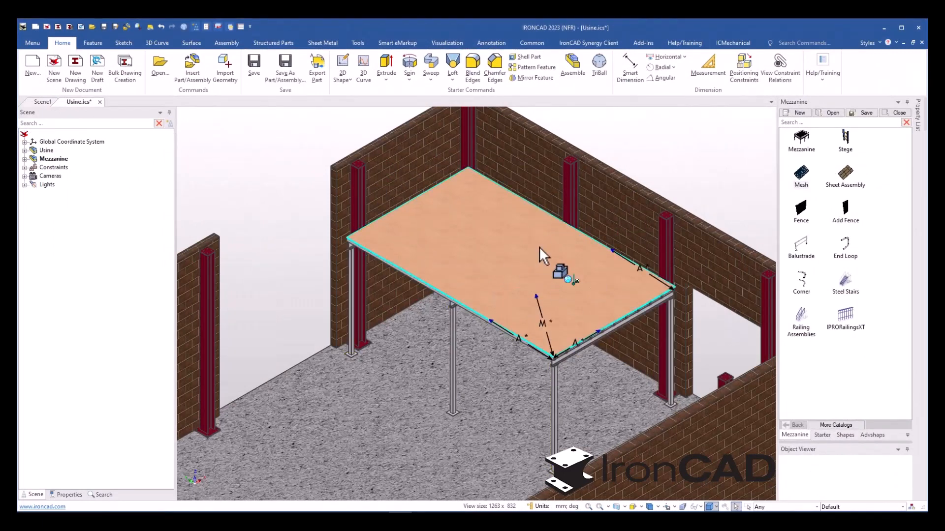
Step: Add a Mesh from the Mezzanine catalog to the mezzanine joists, using the Type F design variation
left_click_drag(807, 175, 524, 261)
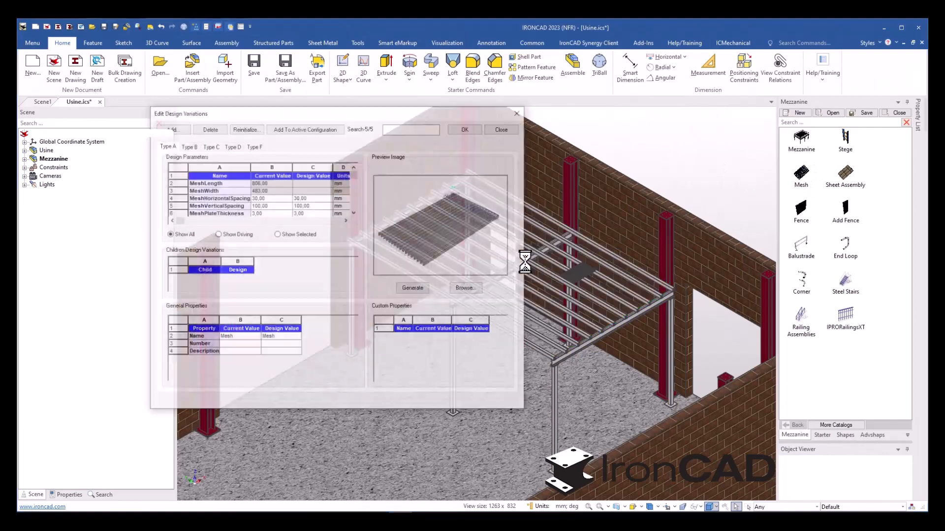
left_click(210, 146)
left_click(227, 146)
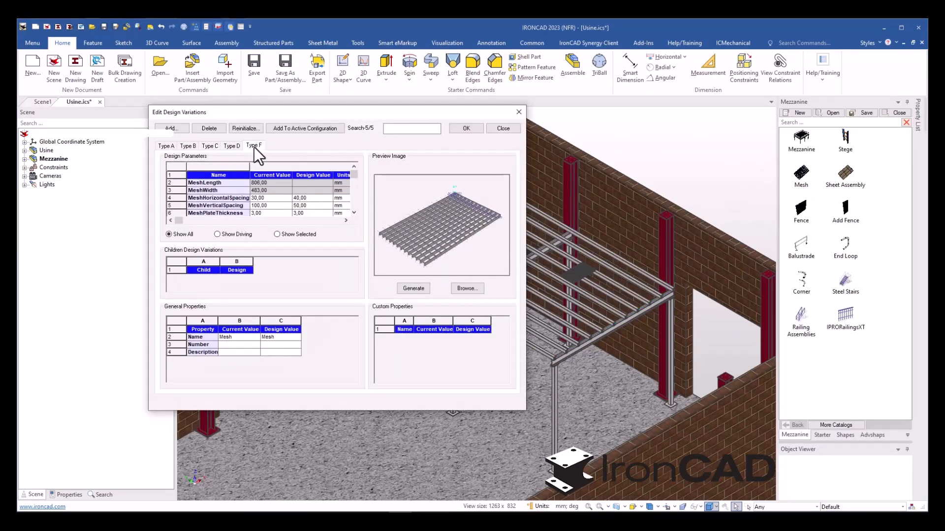
left_click(254, 146)
left_click(465, 129)
Step: Extend the mesh to the joist ends on one side and to the outer edge of the wall-side joist
scroll(545, 258, "up", 5)
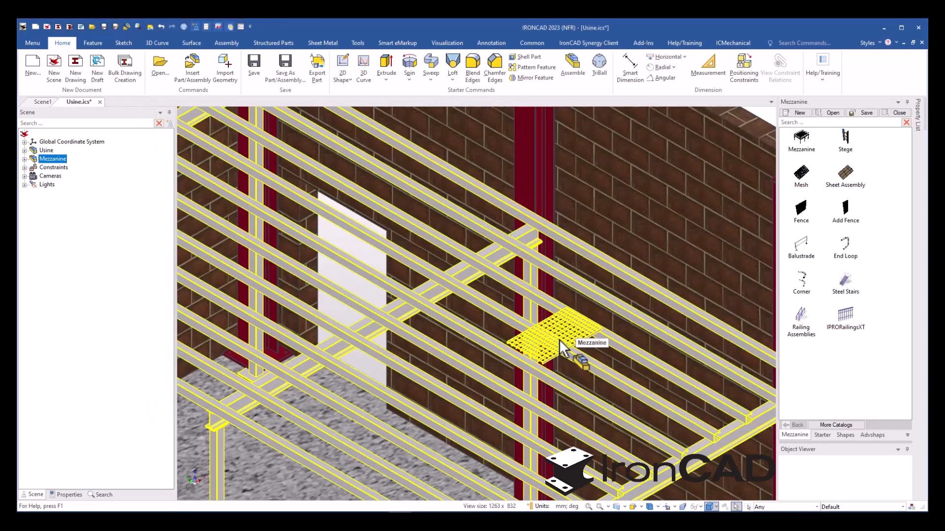
right_click(588, 347)
left_click(629, 213)
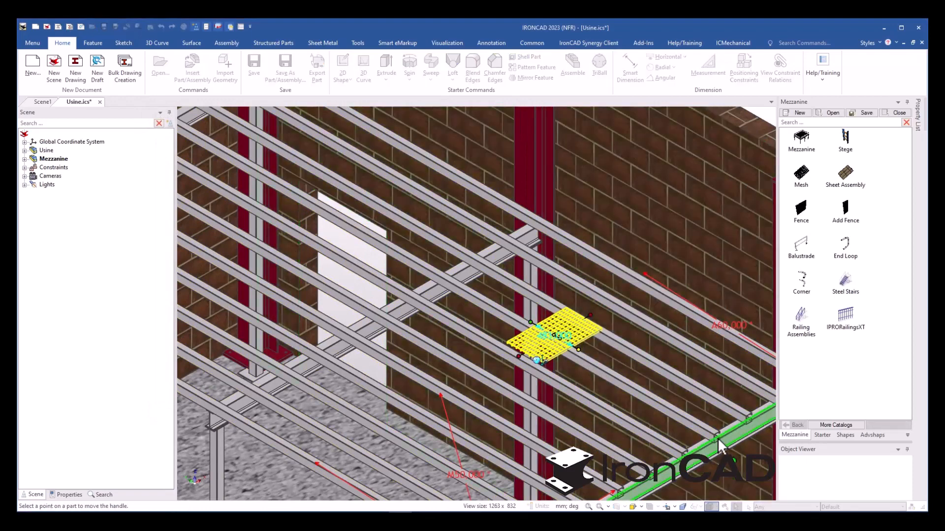
left_click(716, 432)
scroll(582, 332, "down", 5)
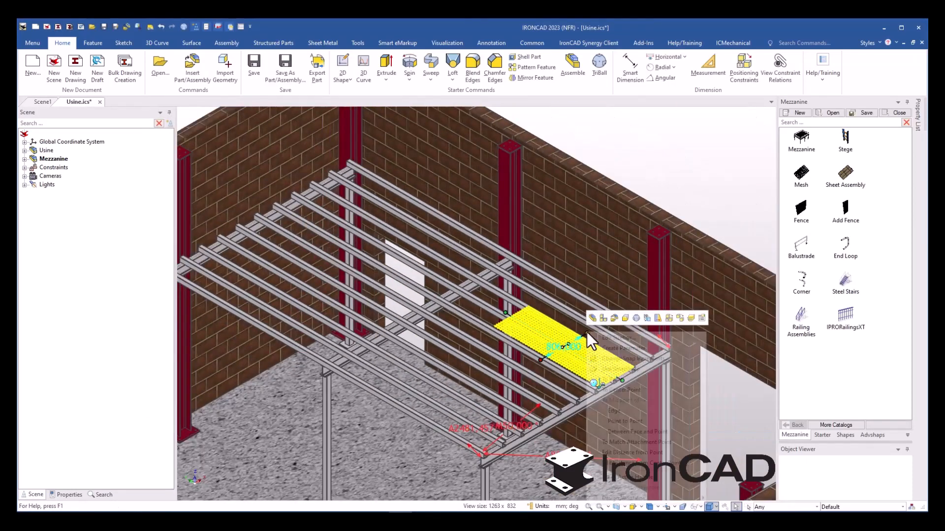
scroll(638, 329, "up", 10)
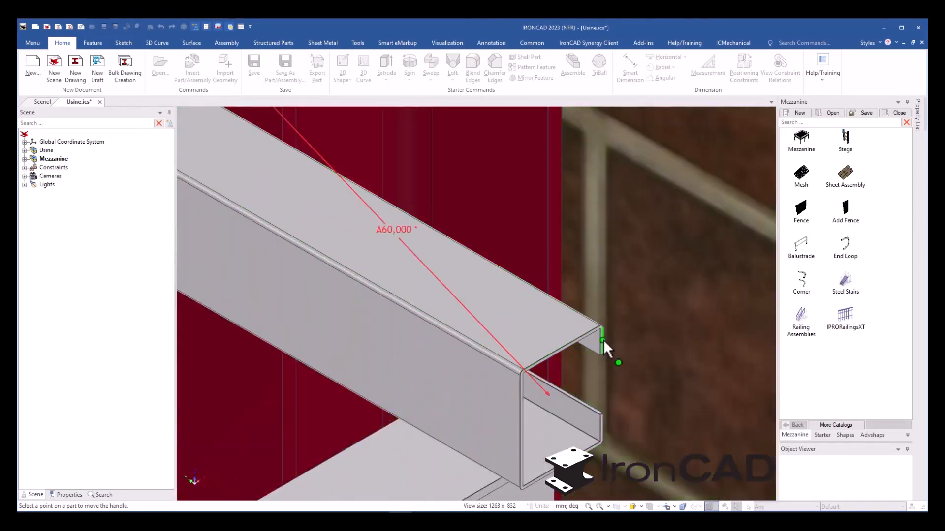
left_click(603, 339)
Step: Extend the mesh's two remaining sides to the mezzanine frame's edges, covering 4449.994 by 7615.007 mm
scroll(500, 332, "down", 8)
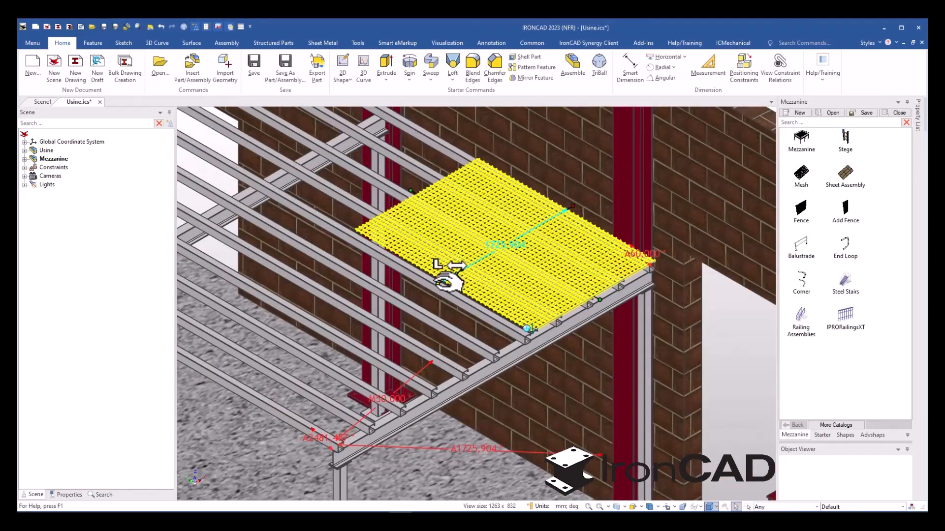
right_click(442, 267)
left_click(462, 331)
left_click(330, 445)
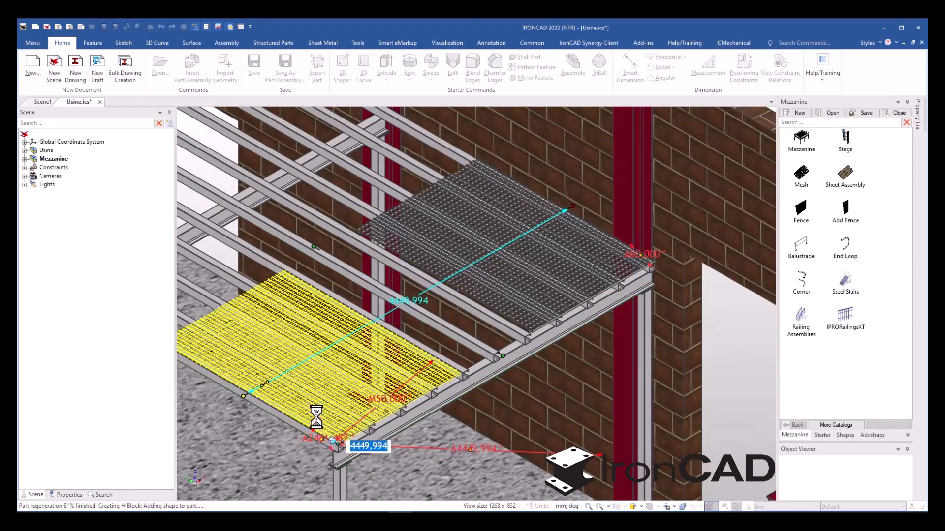
scroll(424, 295, "down", 4)
right_click(380, 268)
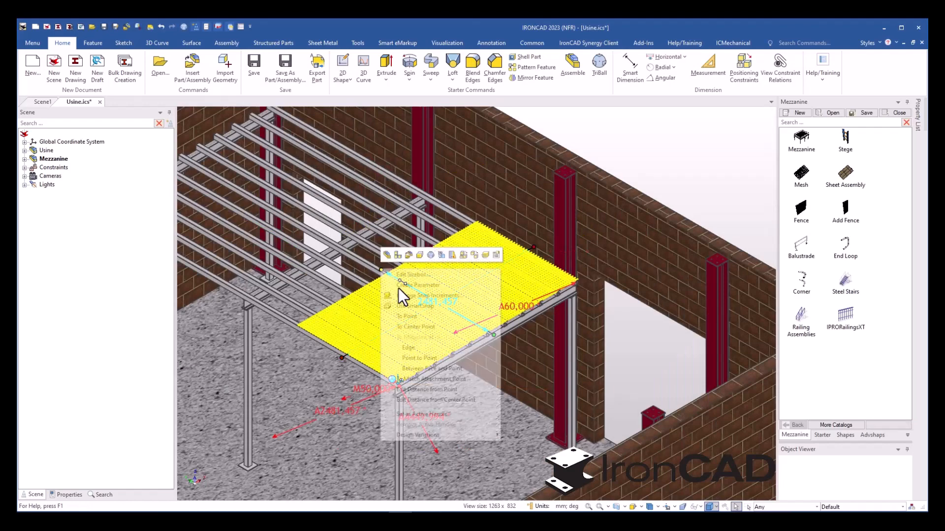
left_click(393, 325)
scroll(389, 310, "down", 4)
scroll(297, 235, "up", 6)
left_click(332, 238)
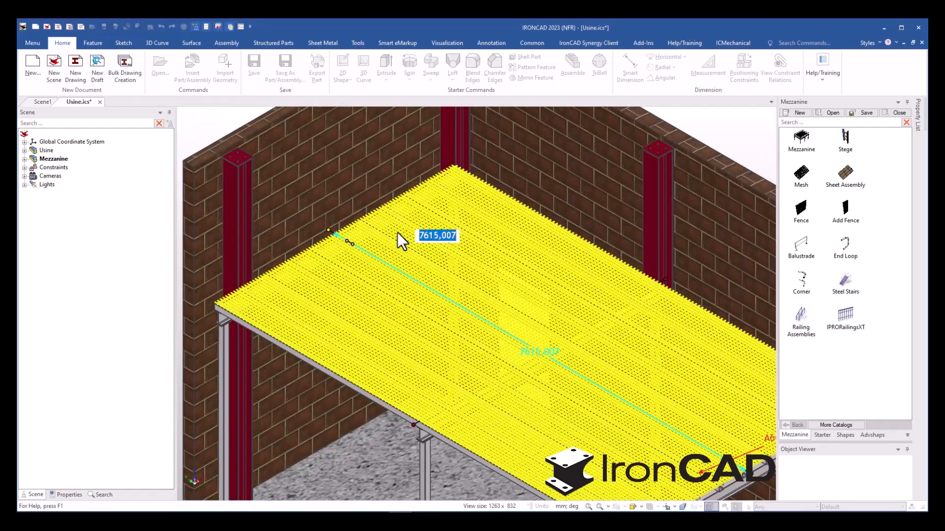
left_click(202, 130)
Step: Place a Fence from the catalog on the factory floor and rotate it about its vertical axis with the TriBall
middle_click_drag(494, 347, 496, 359)
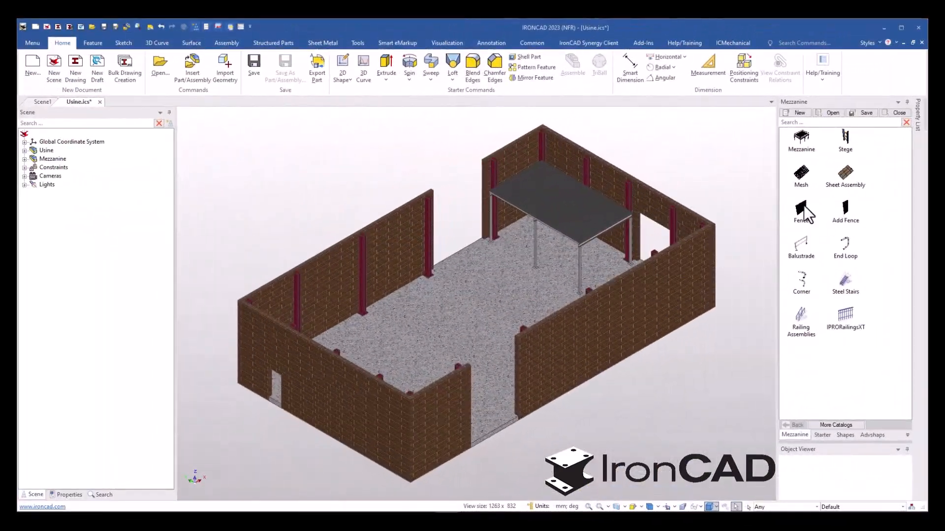
left_click_drag(807, 213, 471, 339)
key("F10")
left_click(445, 264)
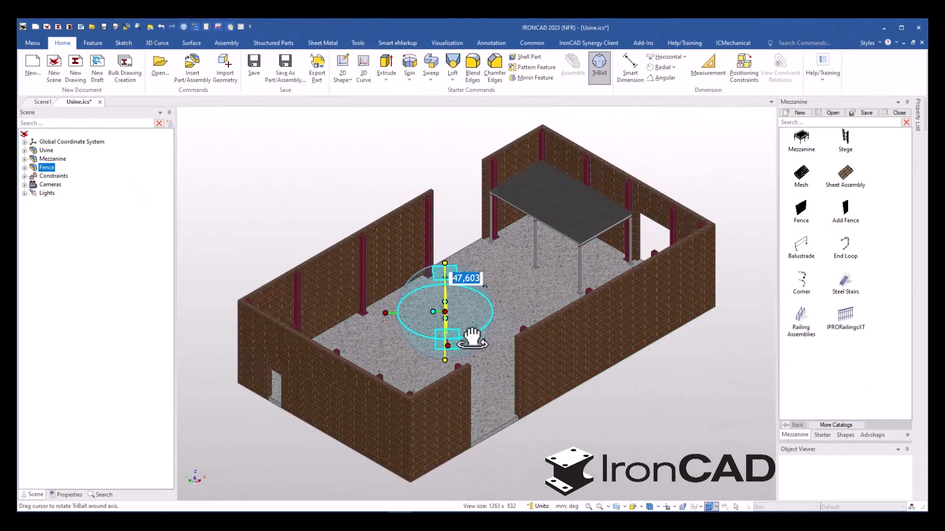
key("Return")
Step: Move the fence to the base plate of the column beside the wall opening and extend it in line with the mezzanine's middle column
scroll(422, 283, "up", 5)
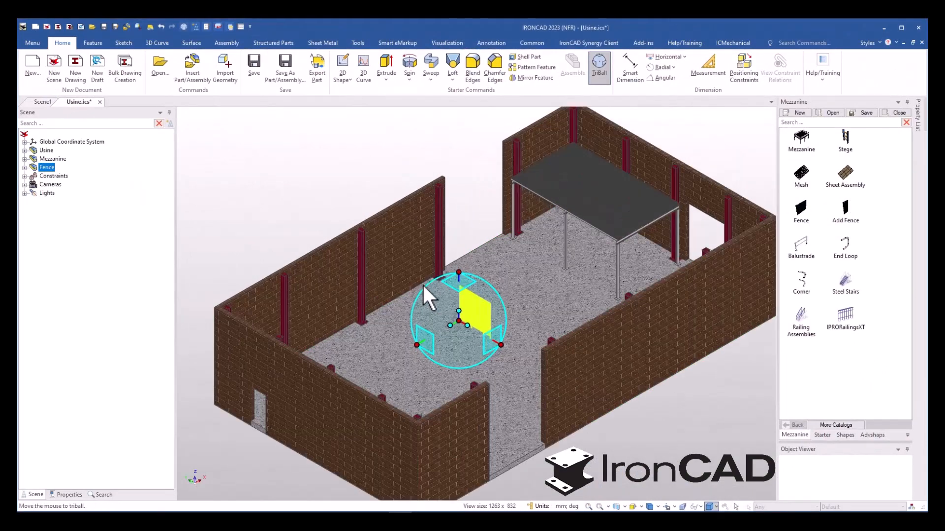
scroll(470, 315, "up", 2)
right_click(521, 368)
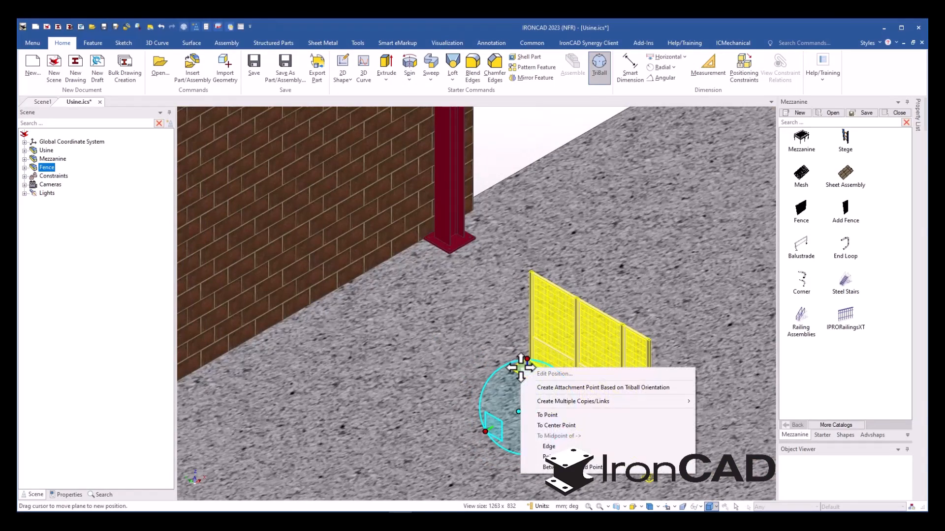
left_click(548, 413)
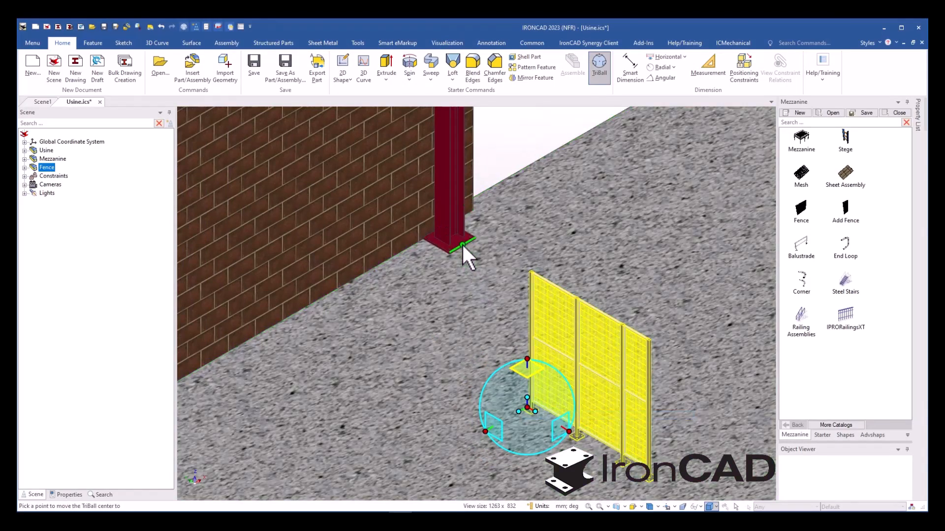
left_click(462, 247)
scroll(463, 248, "down", 5)
key("F10")
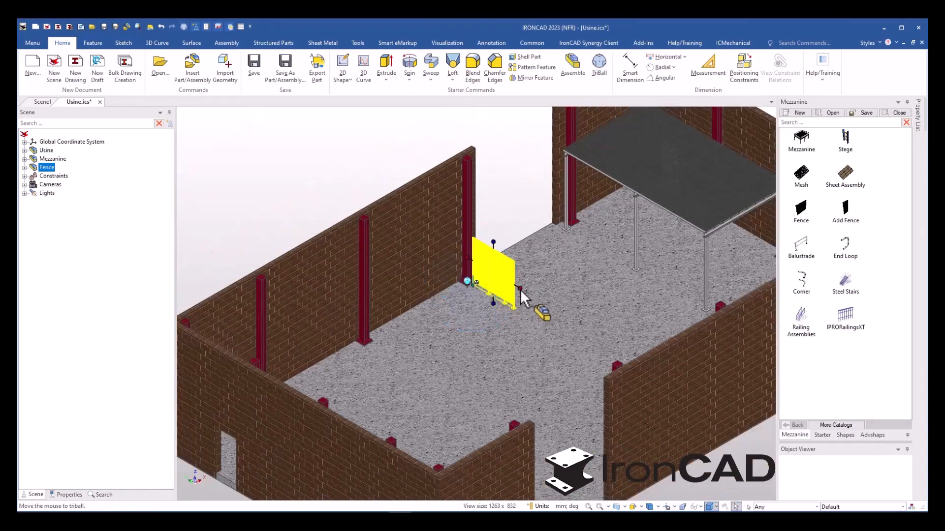
left_click_drag(520, 289, 643, 236, "shift")
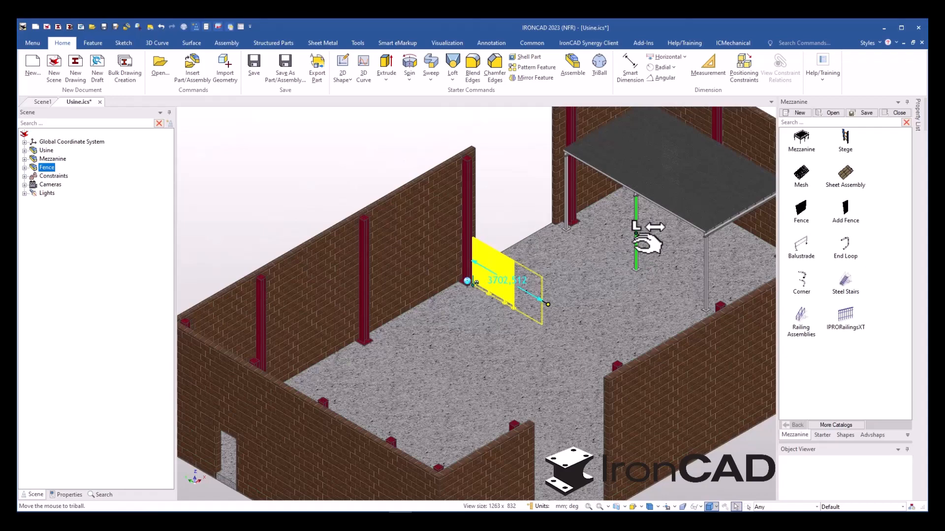
left_click(516, 154)
Step: Continue the fence with a lengthened Add Fence section at its free end and a second Add Fence section beyond it
scroll(544, 290, "up", 5)
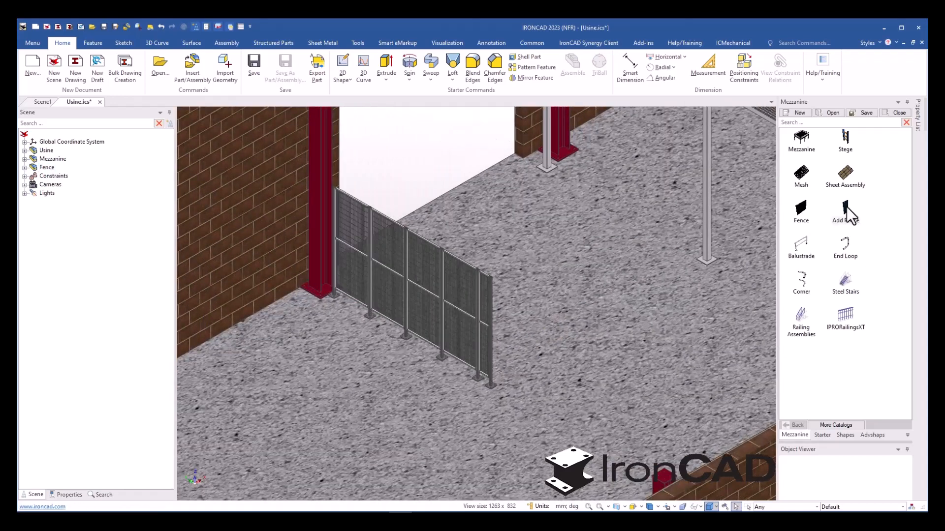
left_click_drag(846, 207, 486, 380)
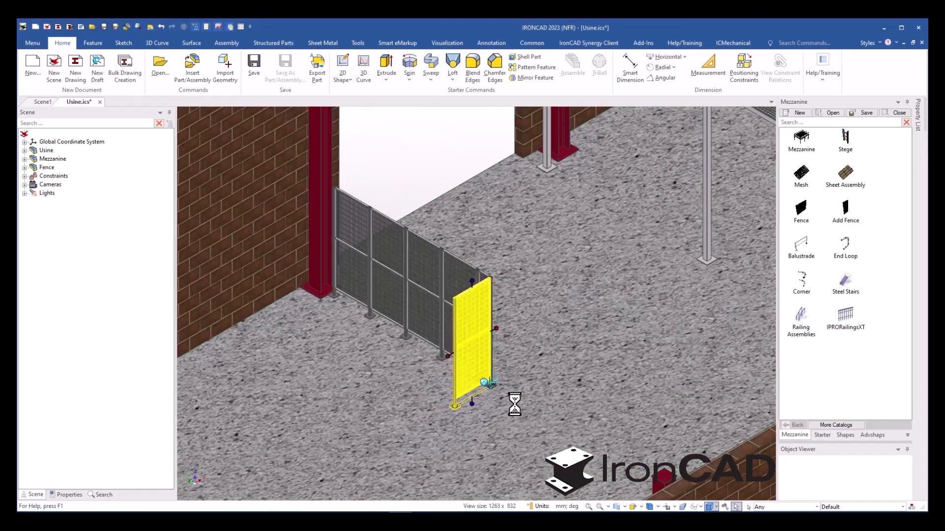
left_click_drag(447, 356, 357, 407)
left_click(422, 158)
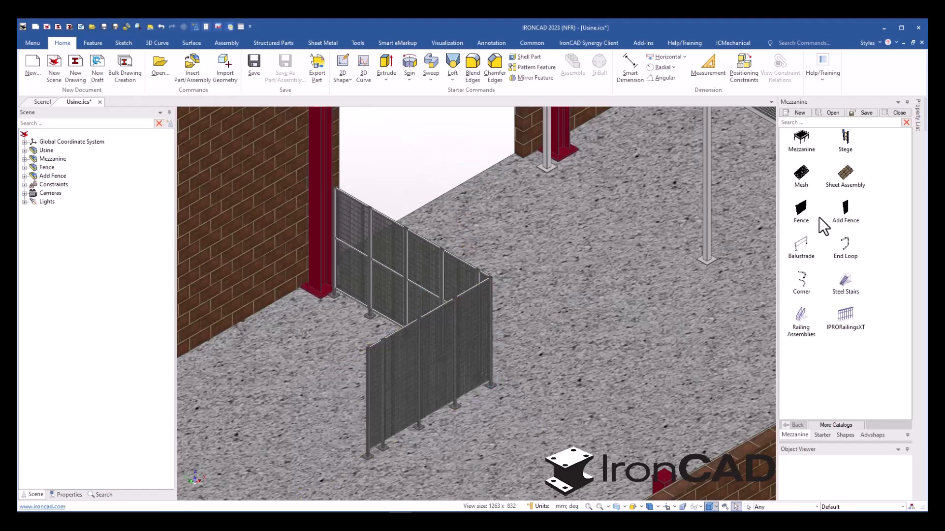
left_click_drag(845, 212, 368, 457)
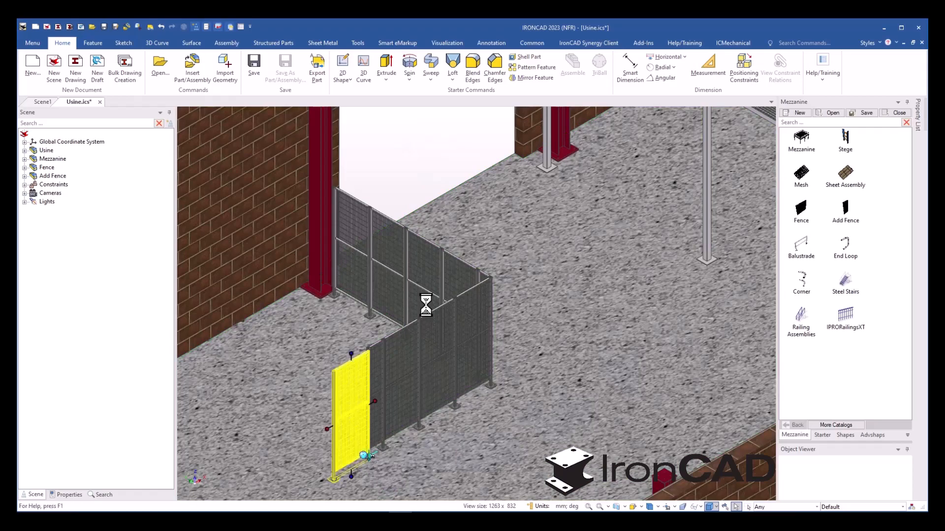
left_click(458, 227)
Step: Place Steel Stairs on the floor in front of the mezzanine and rotate them 180° about the vertical axis
scroll(458, 228, "down", 4)
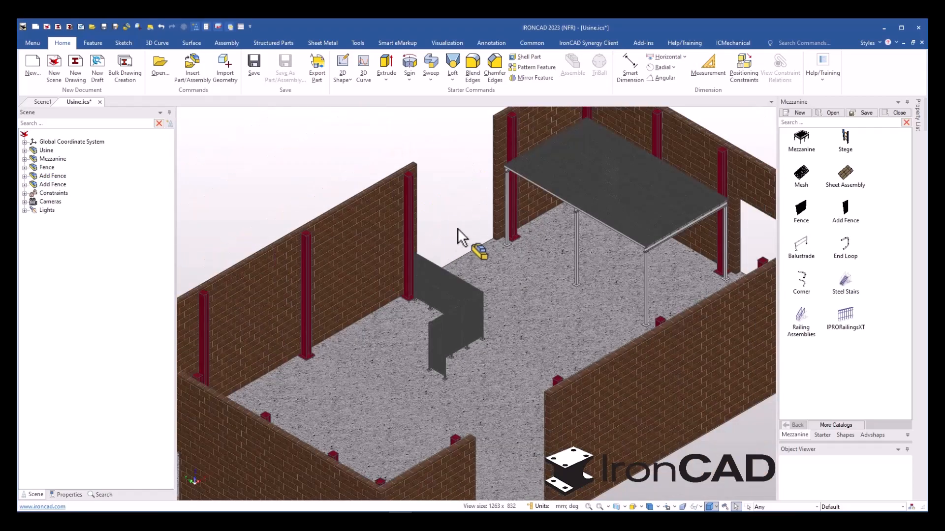
scroll(447, 203, "down", 3)
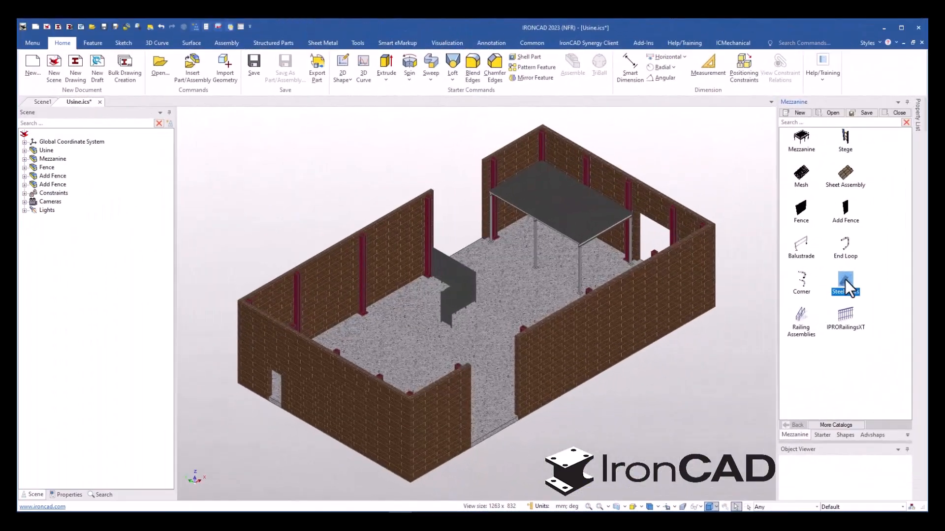
left_click_drag(845, 279, 516, 308)
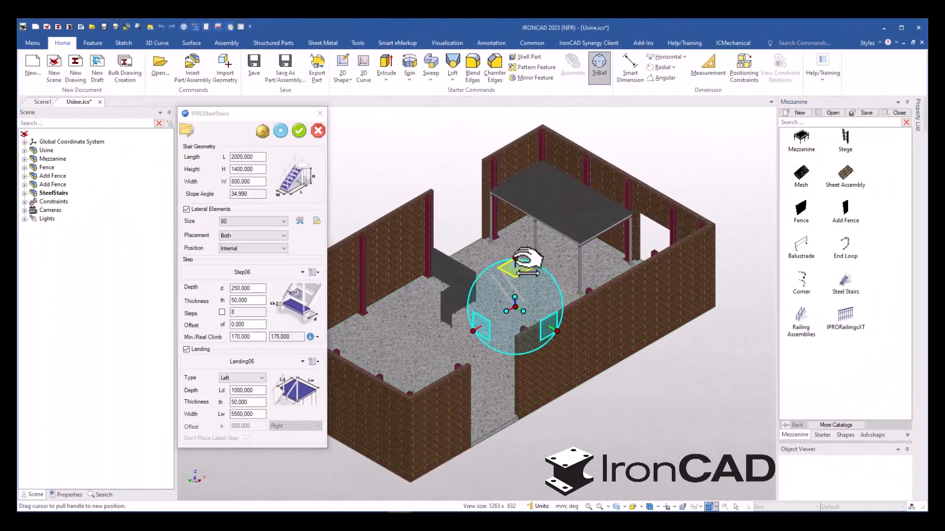
left_click(516, 259)
left_click_drag(500, 340, 536, 328)
type("180")
key("Return")
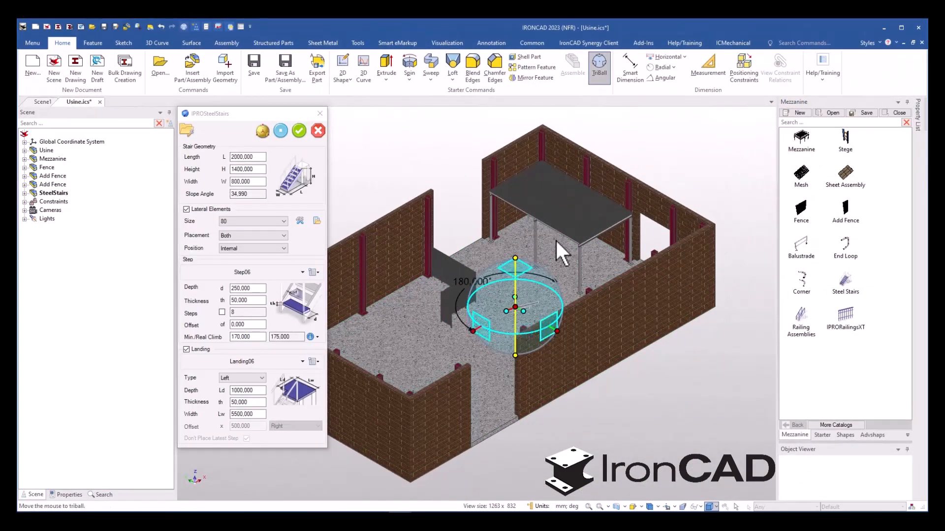
Step: Move the steel stairs with the TriBall centre onto the base plate corner of the mezzanine's middle front column
right_click(512, 266)
left_click(542, 314)
scroll(531, 270, "up", 3)
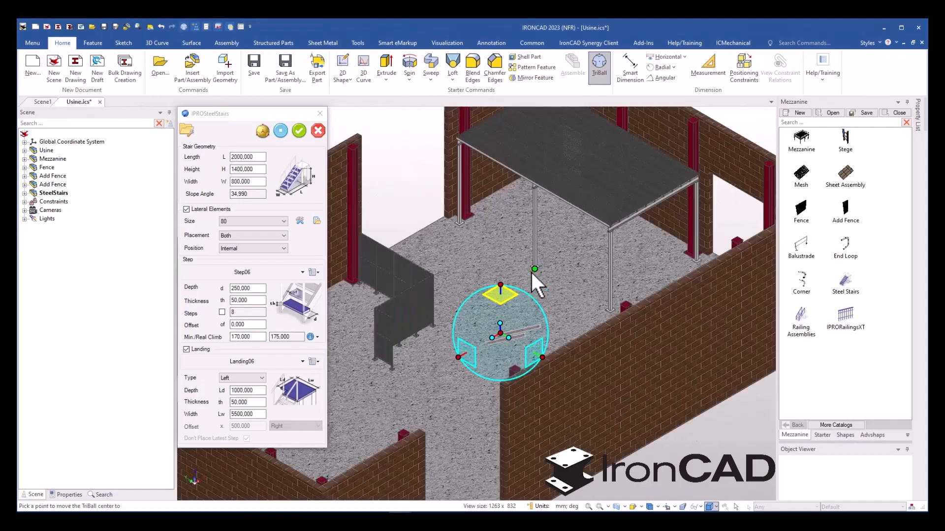
scroll(530, 271, "up", 8)
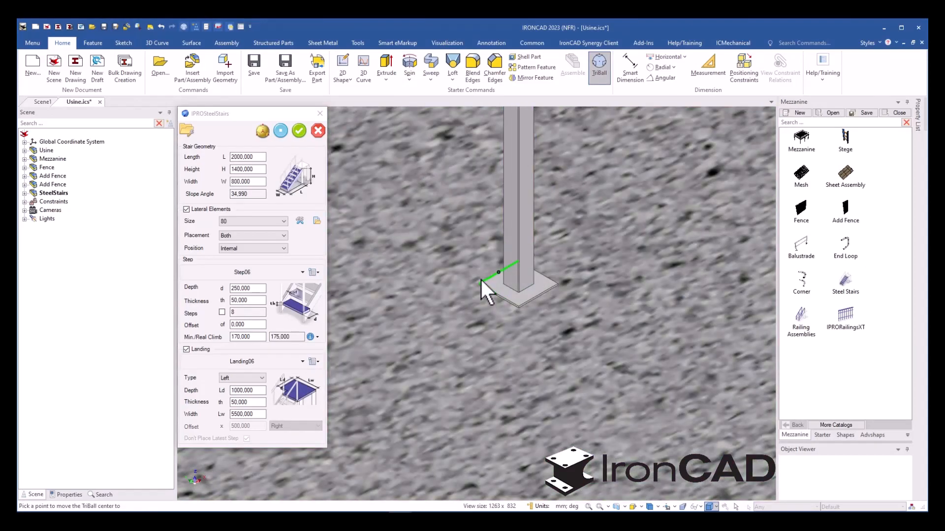
left_click(481, 279)
scroll(481, 281, "down", 8)
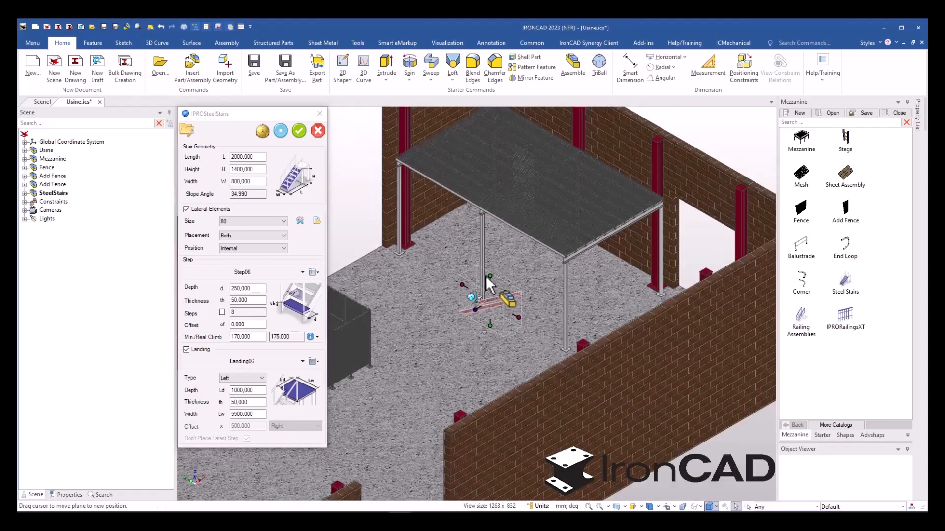
Step: Raise the stairs' height to the mezzanine mesh's front corner point, giving 3735.913 mm
scroll(488, 275, "up", 2)
right_click(487, 284)
left_click(517, 333)
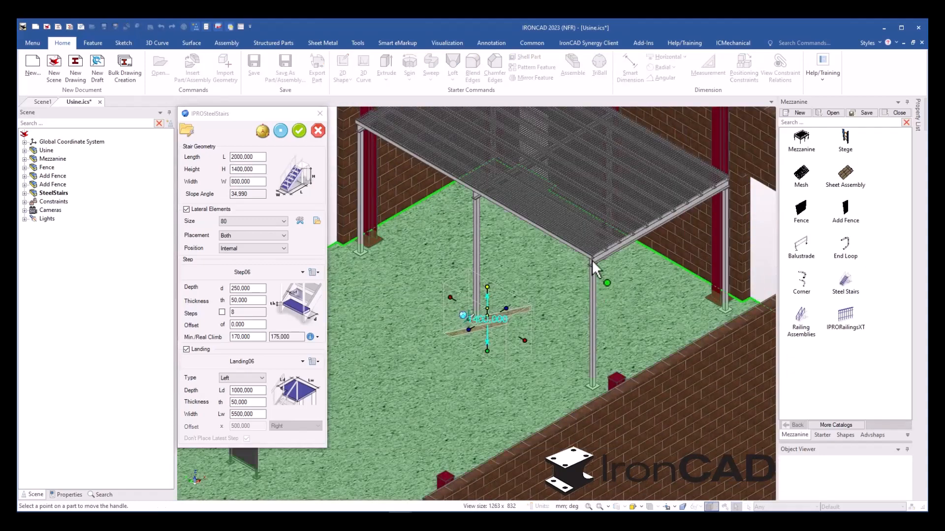
scroll(536, 275, "up", 10)
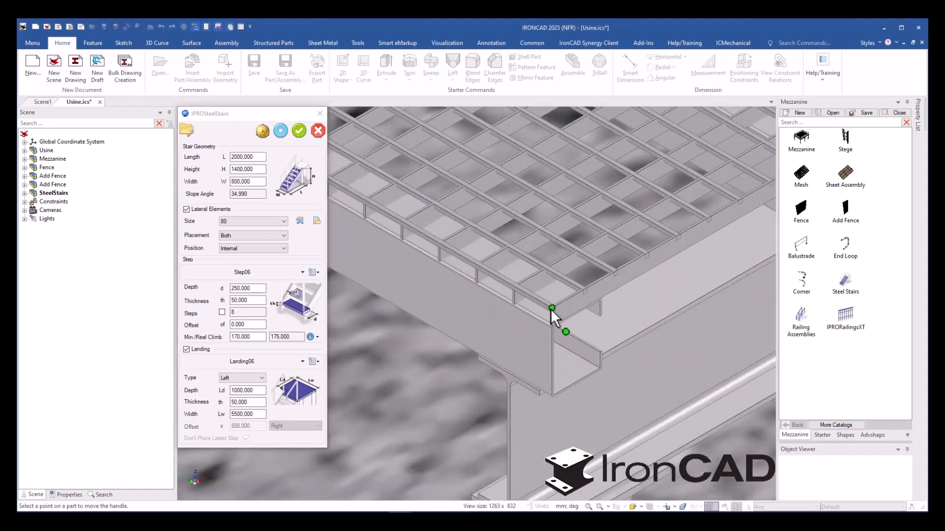
left_click(550, 309)
scroll(551, 308, "down", 10)
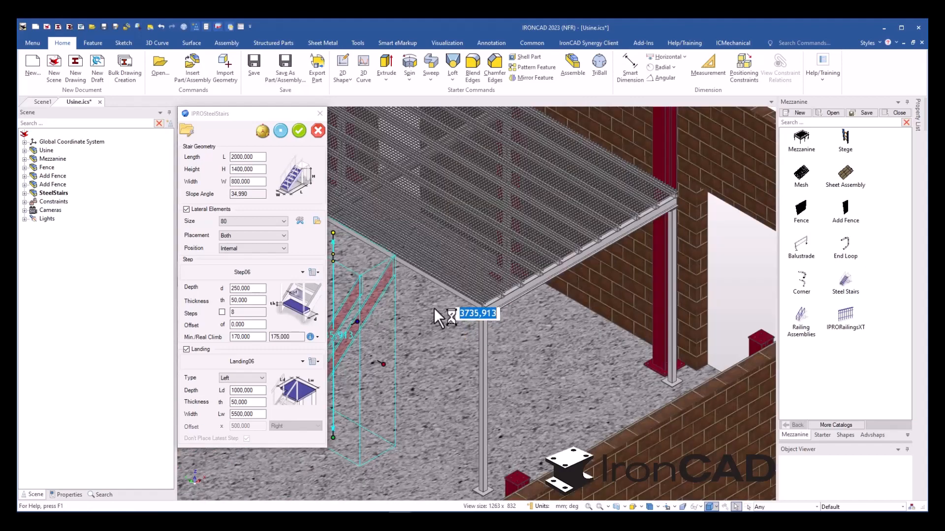
Step: Extend the stairs' length to the mezzanine's front corner at 3932.503 mm and generate the updated stairs with their landing
scroll(435, 308, "down", 1)
mouse_move(396, 357)
left_mouse_down()
mouse_move(459, 341)
mouse_move(481, 309)
left_mouse_up()
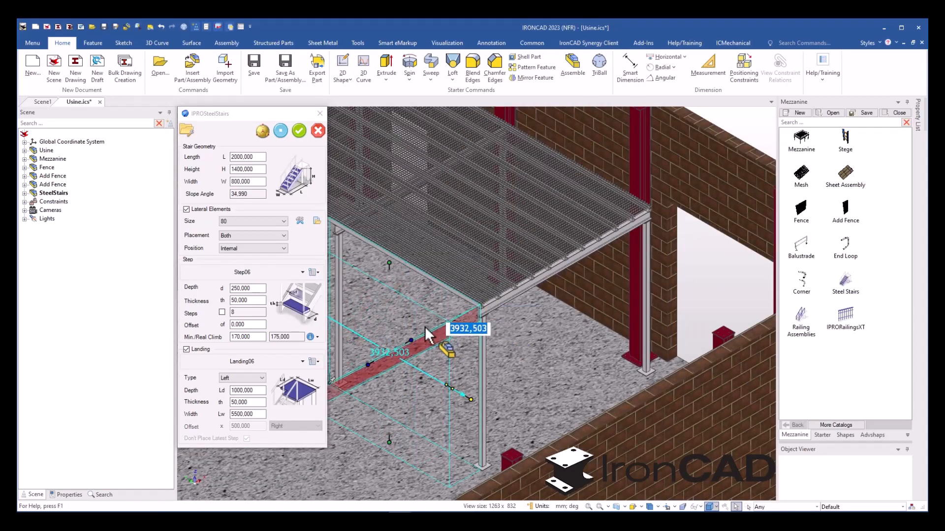
scroll(424, 328, "down", 5)
left_click(281, 131)
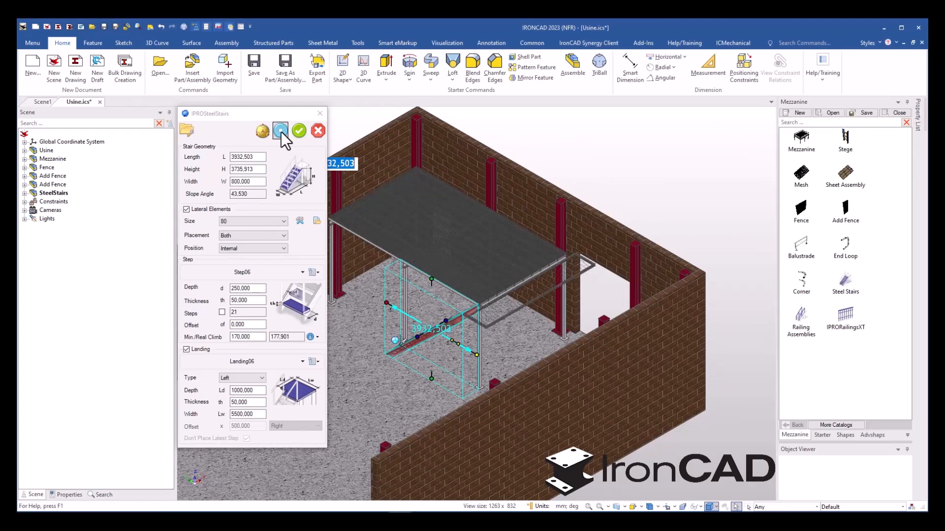
left_click(299, 130)
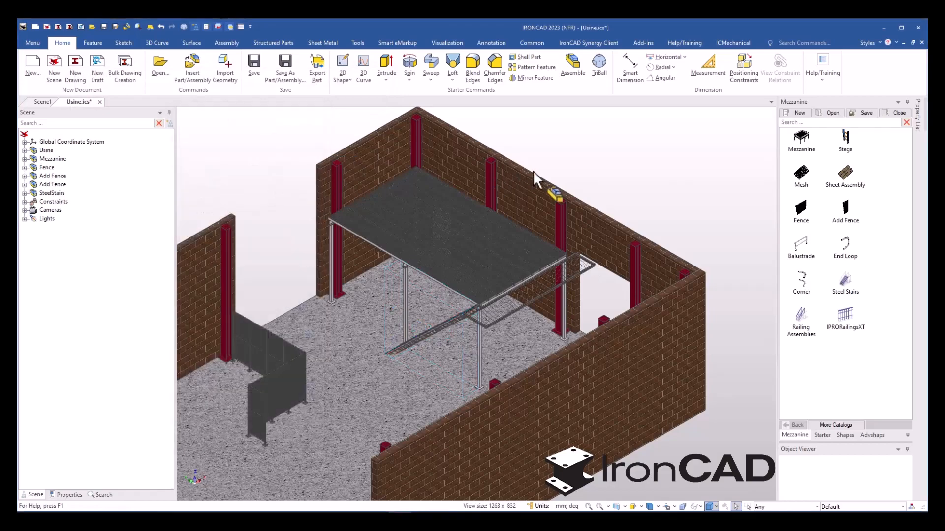
Step: Relocate only the stairs' TriBall to the landing's inner corner point beside the mezzanine's front corner column
scroll(456, 333, "up", 5)
left_click(565, 265)
scroll(565, 264, "up", 3)
key("F10")
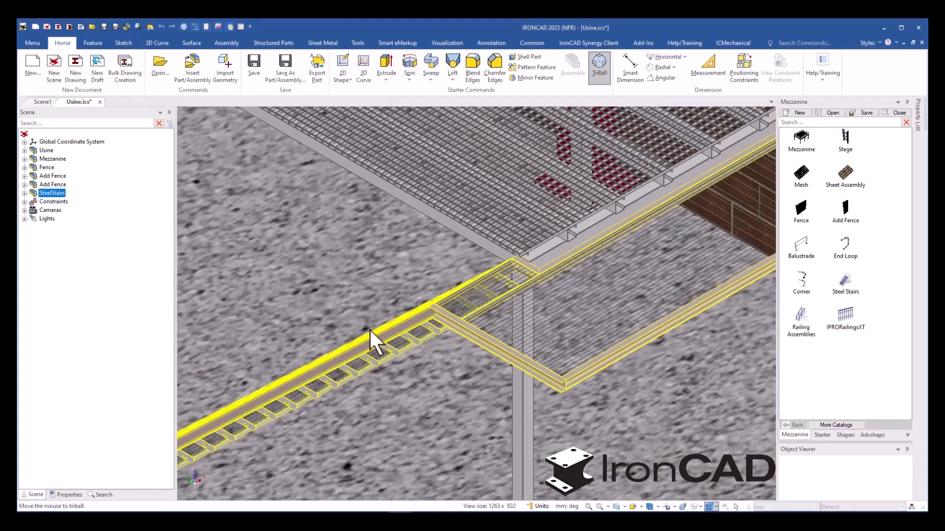
scroll(230, 383, "down", 4)
scroll(243, 382, "down", 2)
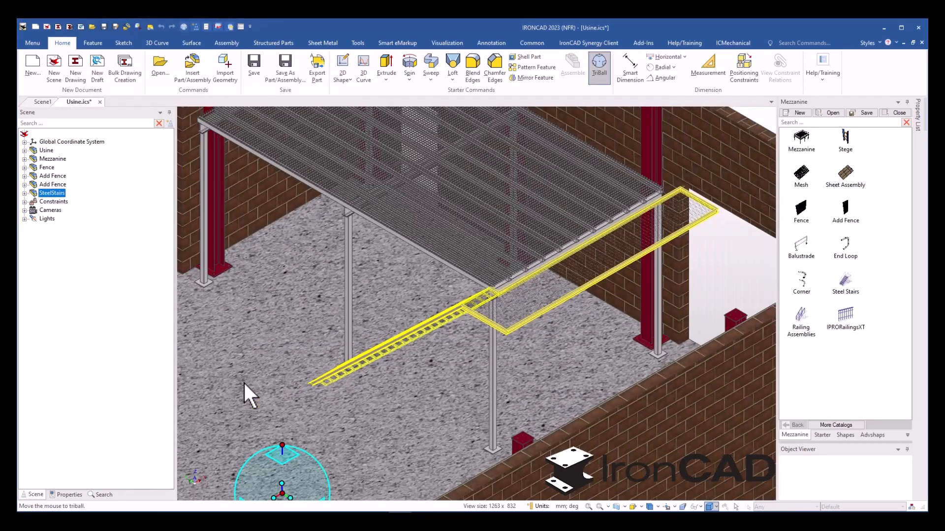
right_click(283, 495)
left_click(312, 413)
scroll(492, 288, "up", 1)
scroll(500, 299, "up", 2)
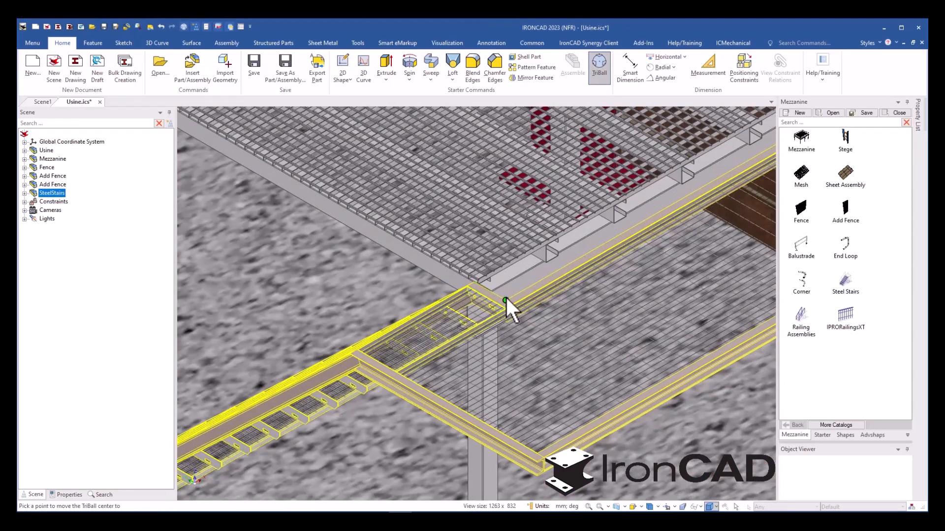
scroll(506, 301, "up", 2)
left_click(508, 304)
Step: Shift the stairs sideways along the TriBall axis to the mezzanine mesh's corner point
right_click(550, 329)
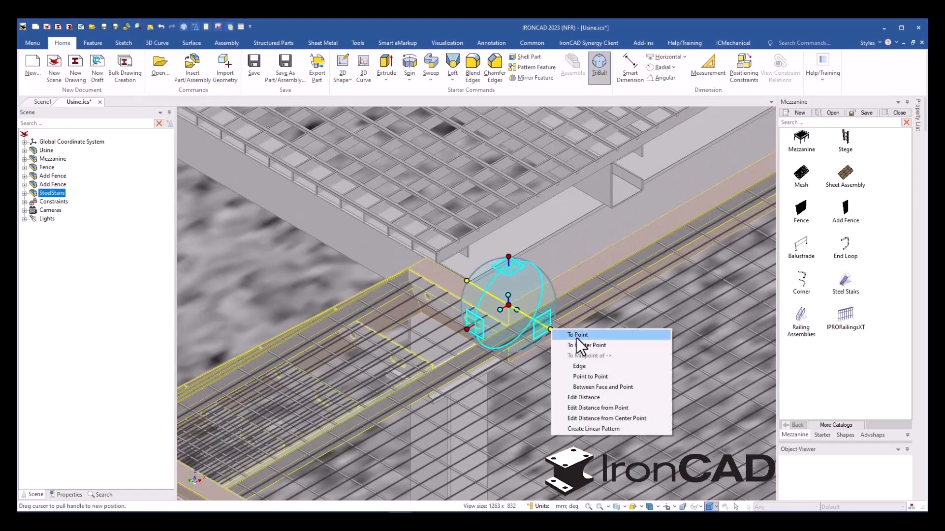
left_click(577, 336)
left_click(436, 252)
scroll(436, 255, "down", 3)
key("Escape")
scroll(469, 282, "down", 3)
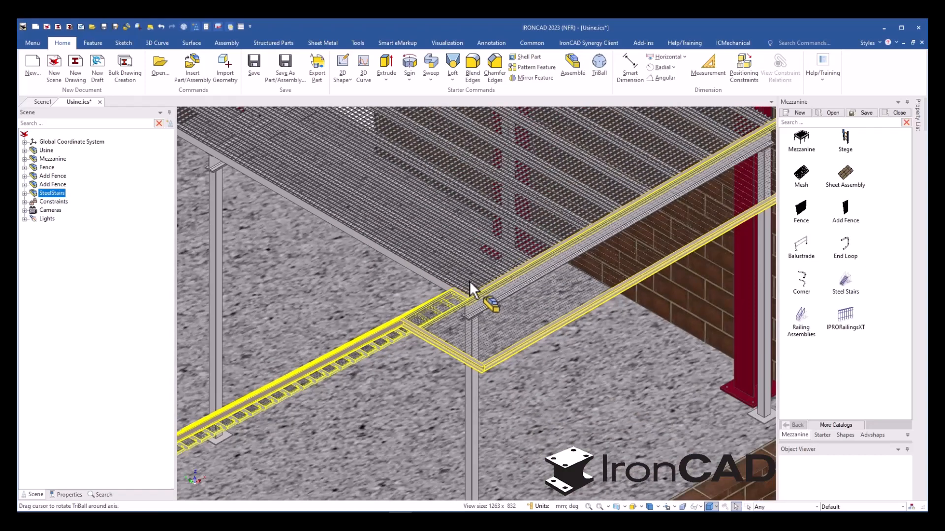
key("Escape")
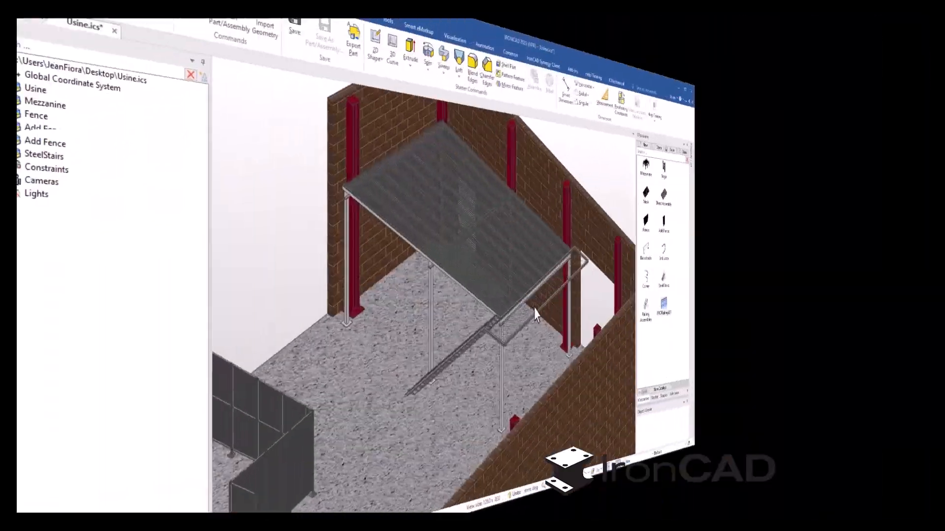
Step: Add IPRORailingsXT along the landing's outer edge, 5410 mm long and 1100 mm high, with 27 evenly spaced 30 x 30 x 3 Square Round pillars
scroll(573, 312, "up", 3)
scroll(553, 308, "up", 2)
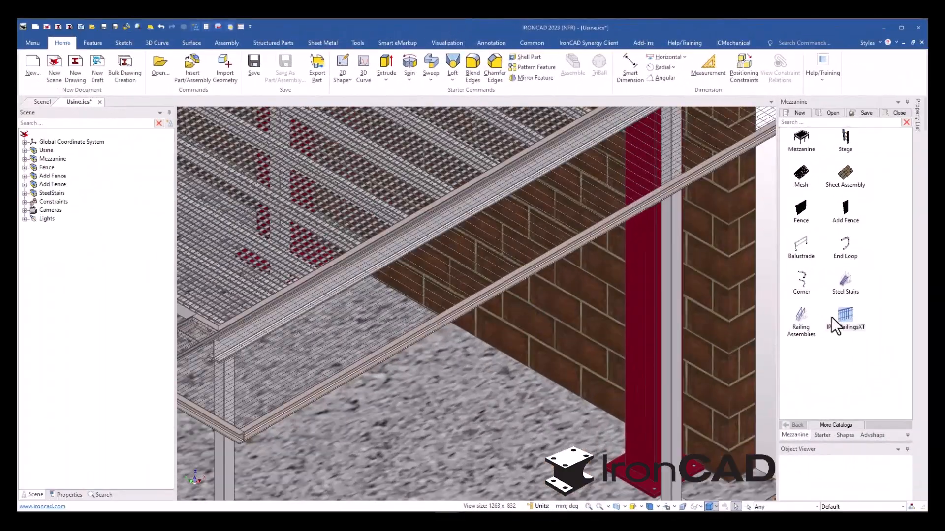
left_click_drag(841, 313, 595, 227)
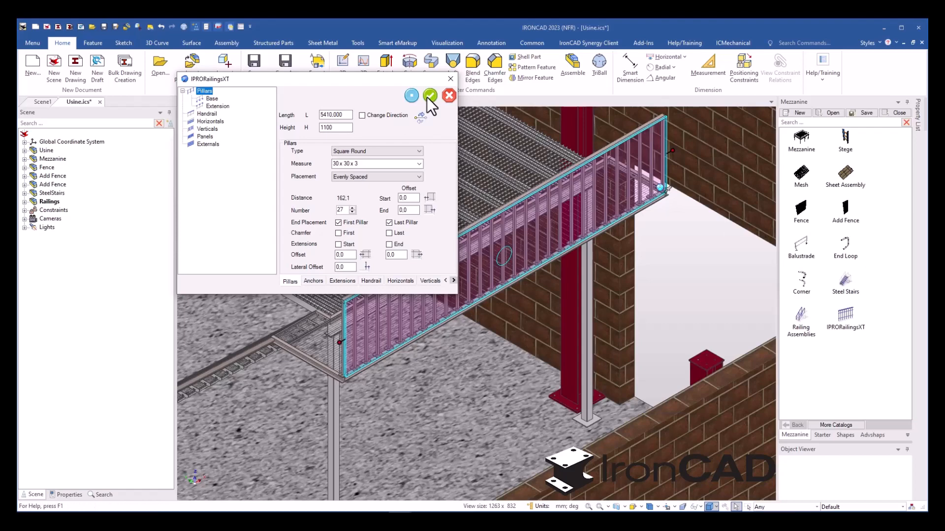
left_click(428, 96)
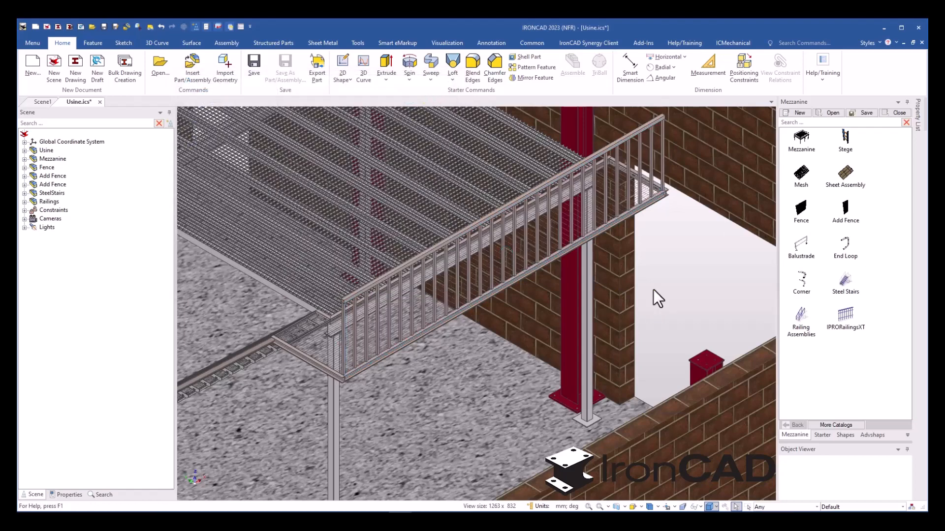
Step: Create a bulk drawing of the Railings, Fencing and Mezzanine and Stairs assemblies, with an added sheet for each
key("F8")
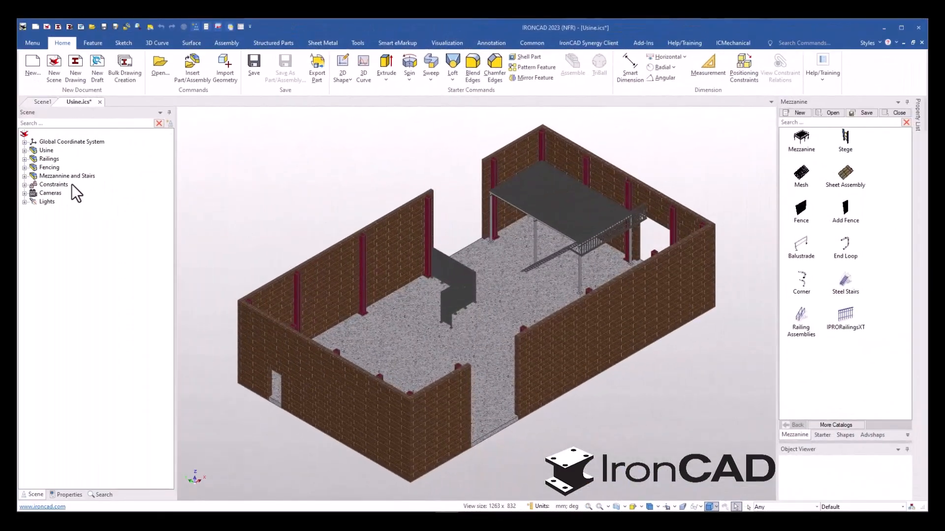
left_click(52, 159)
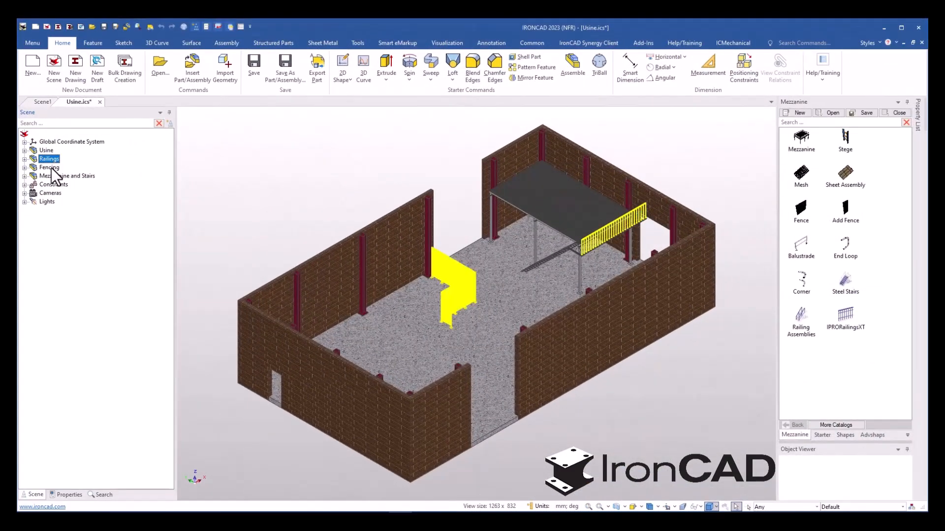
left_click(51, 176, "ctrl")
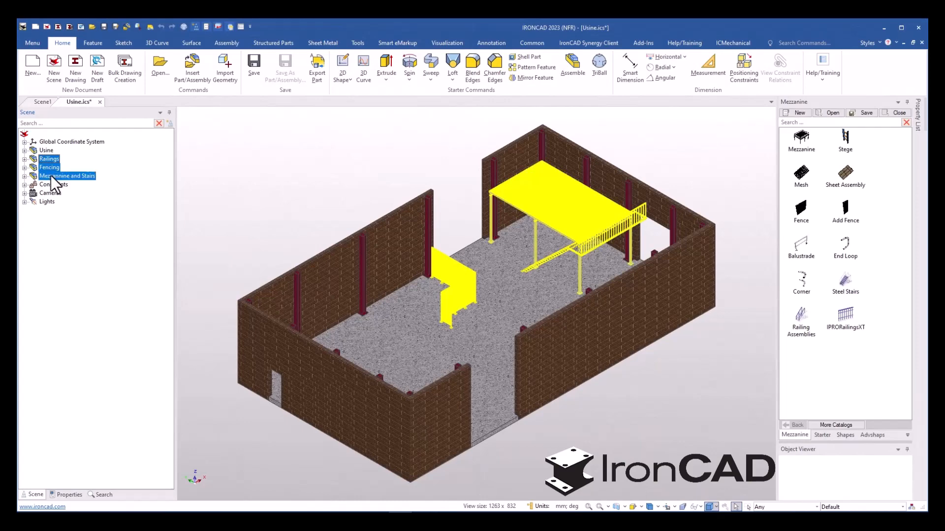
right_click(52, 176)
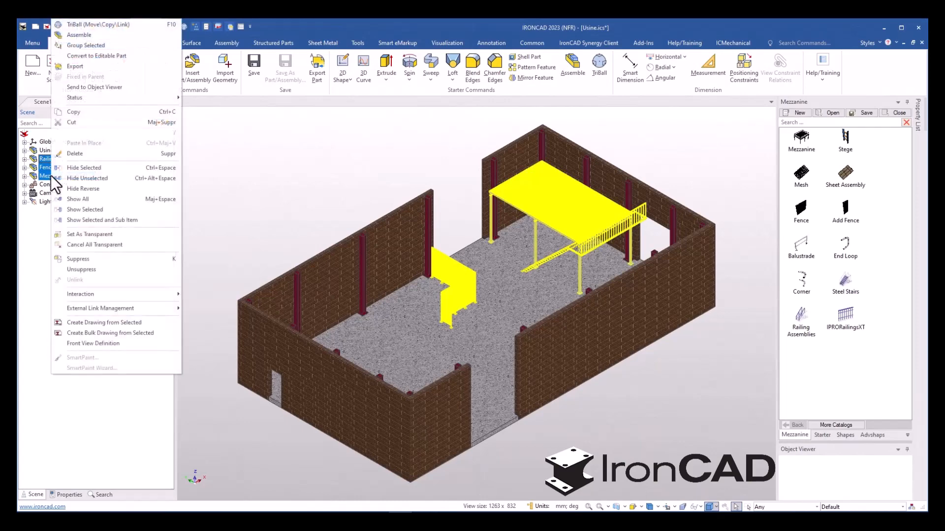
left_click(145, 333)
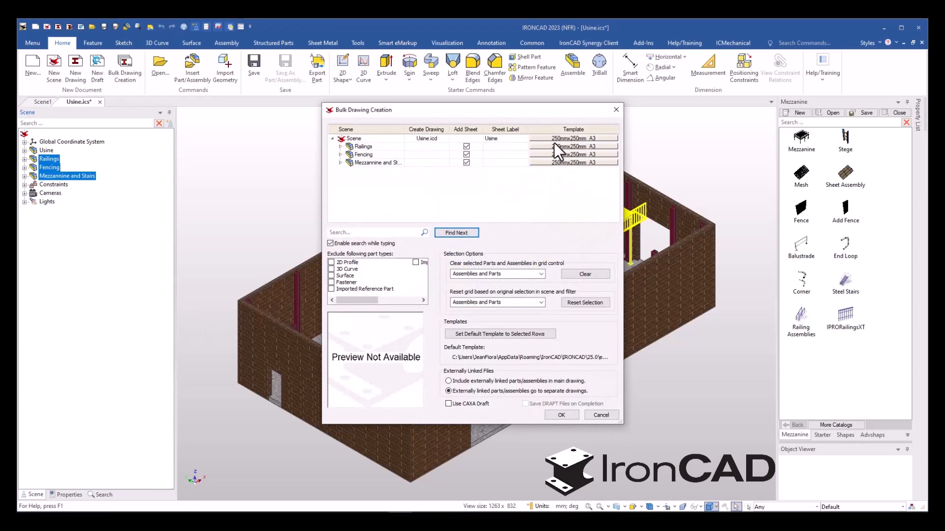
left_click(555, 414)
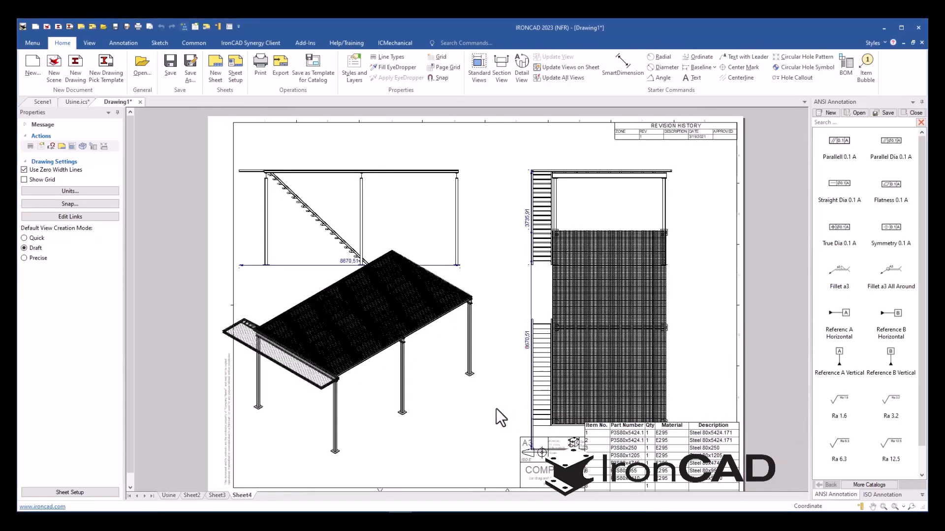
Step: Review the drawing's Usine sheet and the separate railings, fencing and mezzanine sheets
left_click(165, 494)
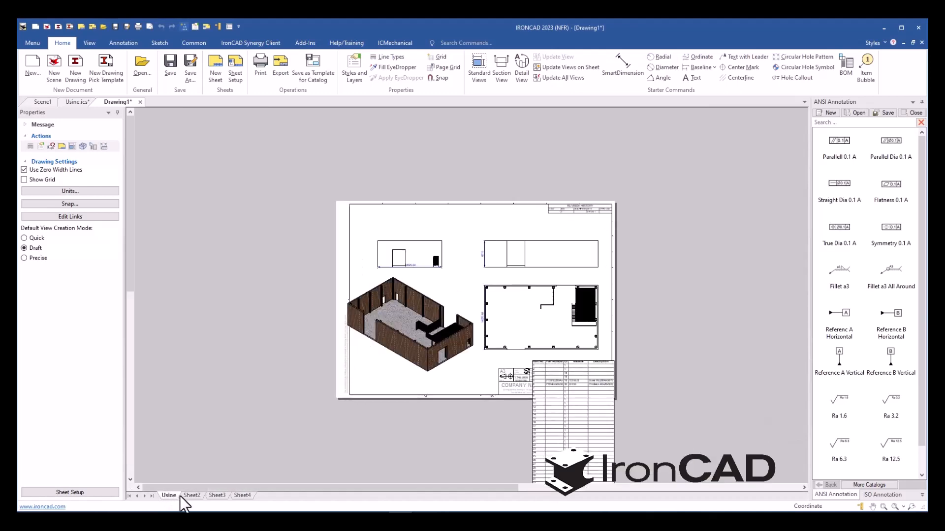
left_click(192, 495)
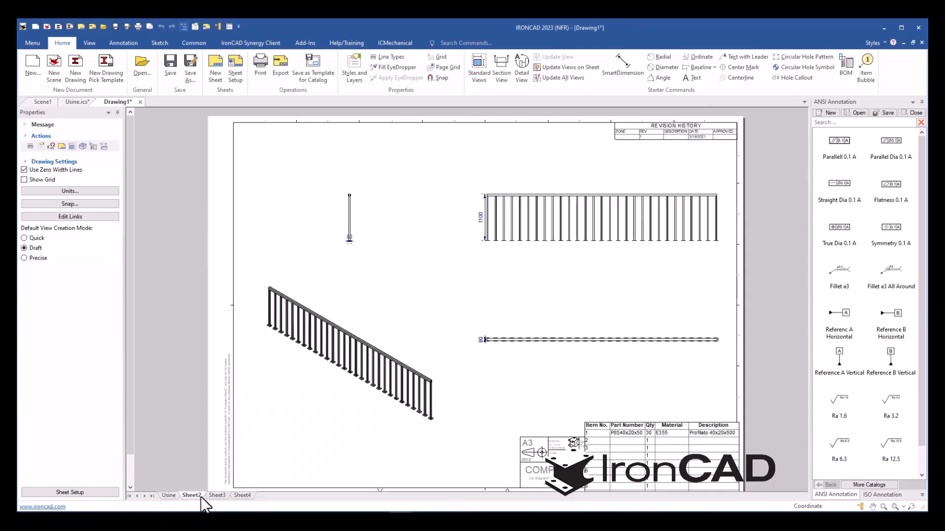
left_click(219, 495)
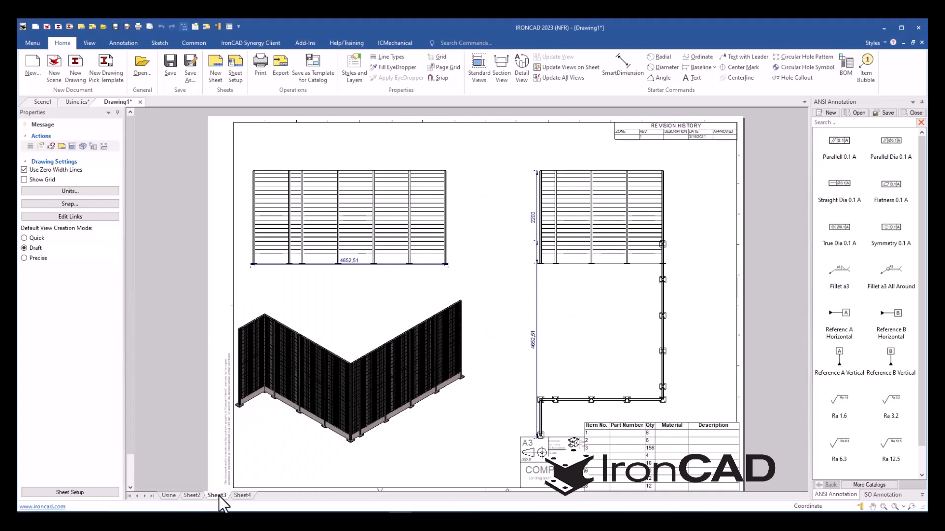
left_click(241, 495)
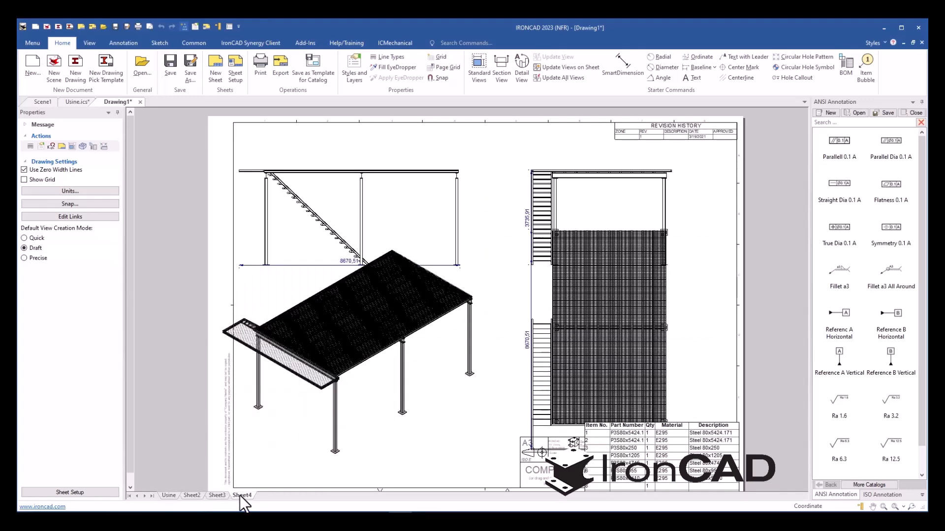